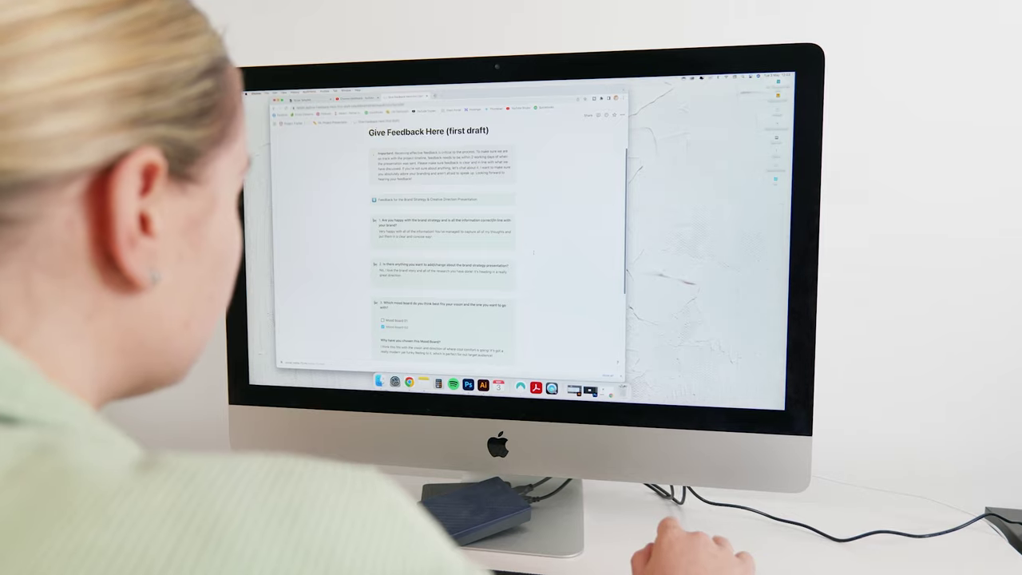
pyautogui.scroll(-5, 533, 253)
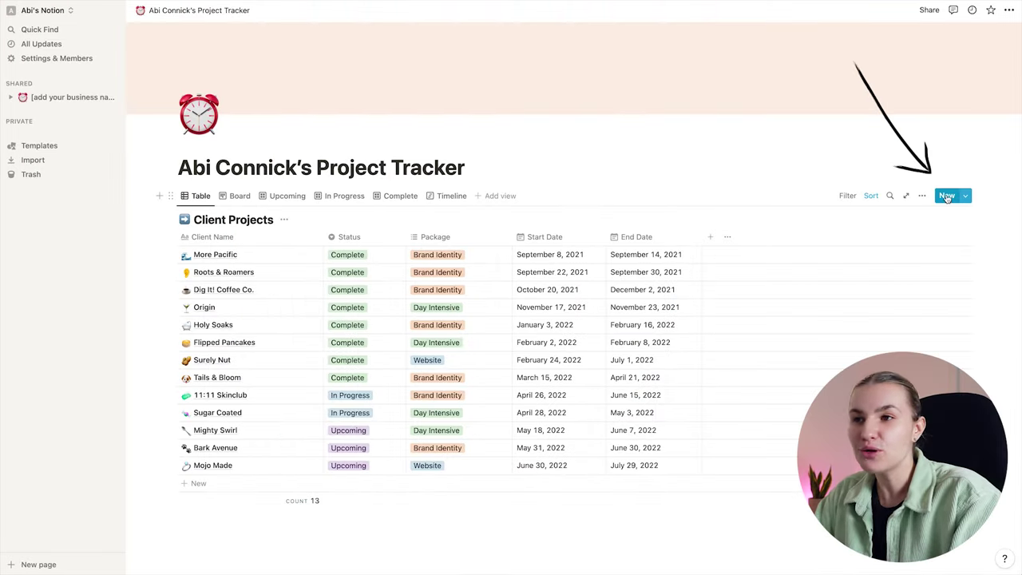
# Create a client project from the Create Client Portal template and title it "Cool Comfort"
pyautogui.click(946, 196)
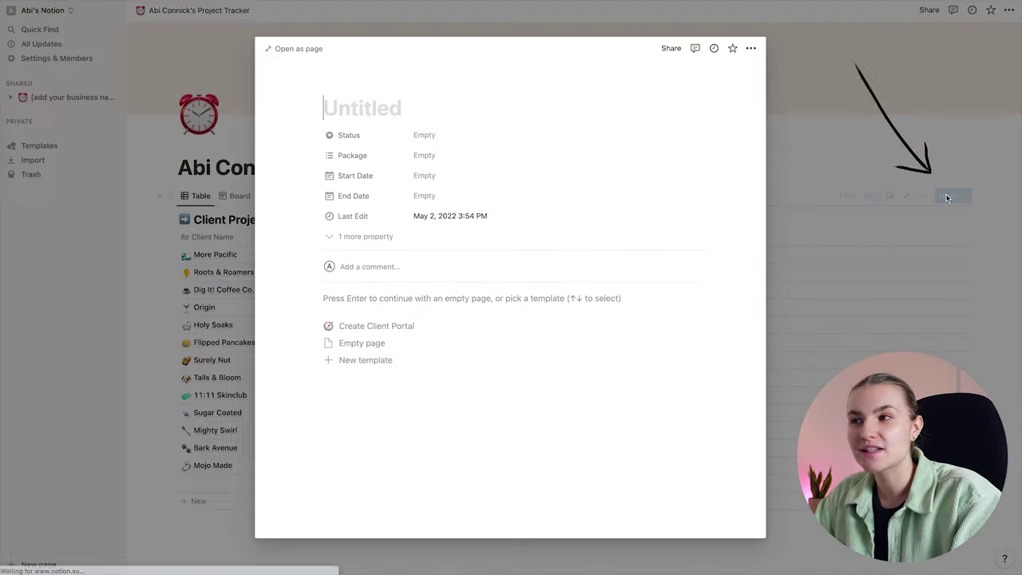
pyautogui.click(376, 329)
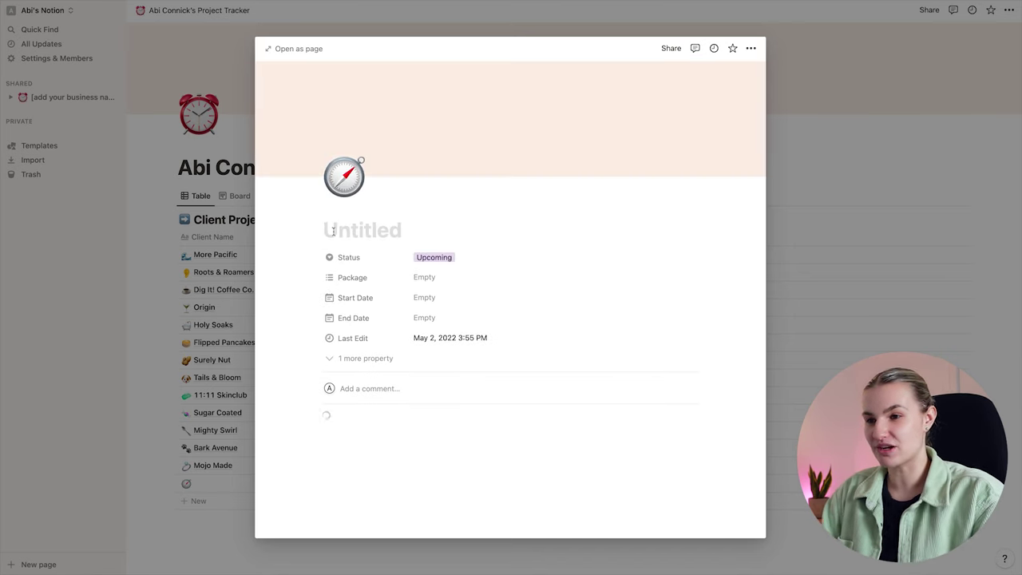
pyautogui.write('Cool Comf')
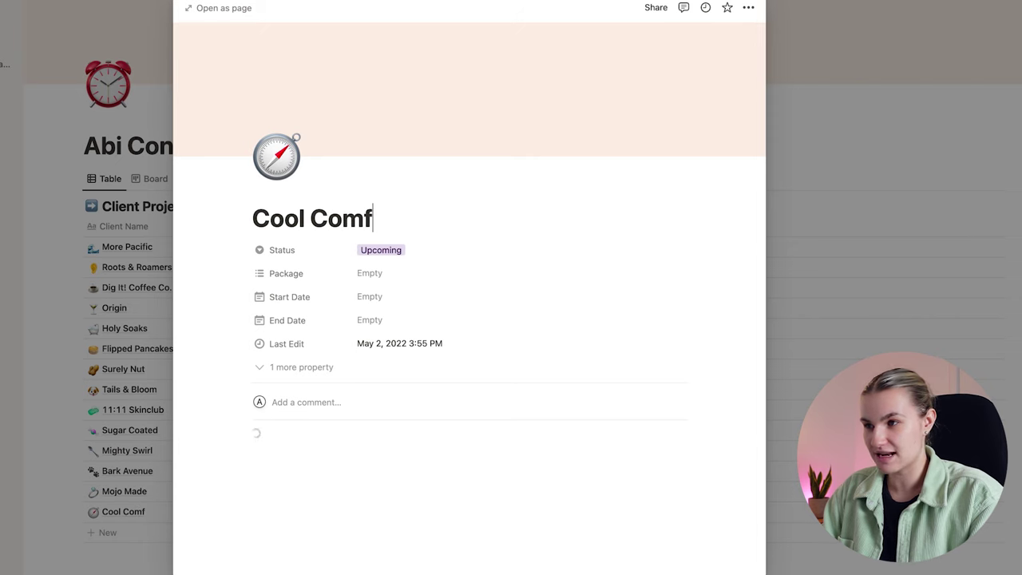
pyautogui.write('ort')
# Set the Cool Comfort project's package to Brand Identity
pyautogui.click(373, 273)
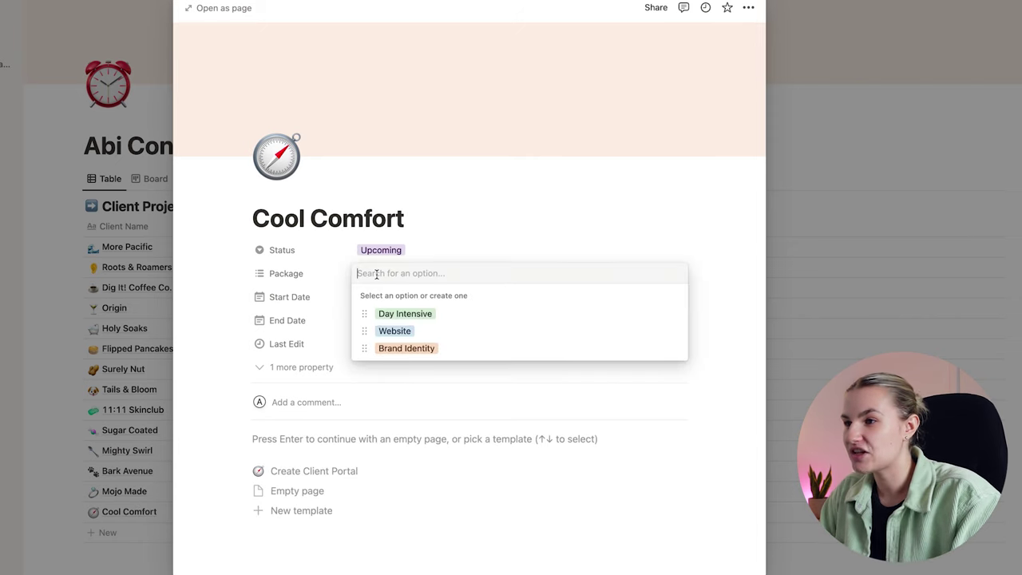
pyautogui.click(386, 349)
pyautogui.press('Escape')
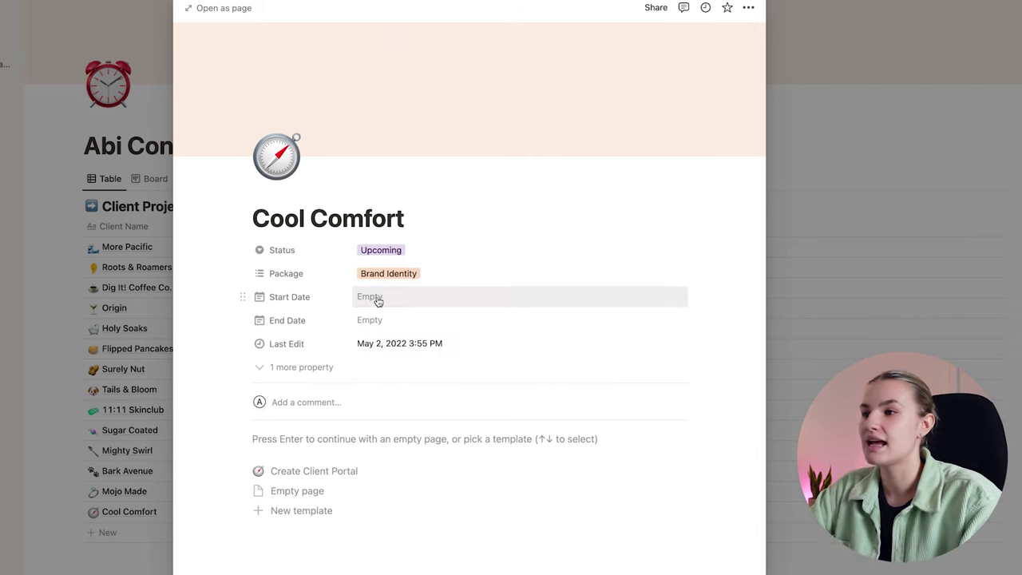
# Set the Cool Comfort project's start date to July 1, 2022 and its end date to July 31, 2022
pyautogui.click(376, 299)
pyautogui.click(494, 16)
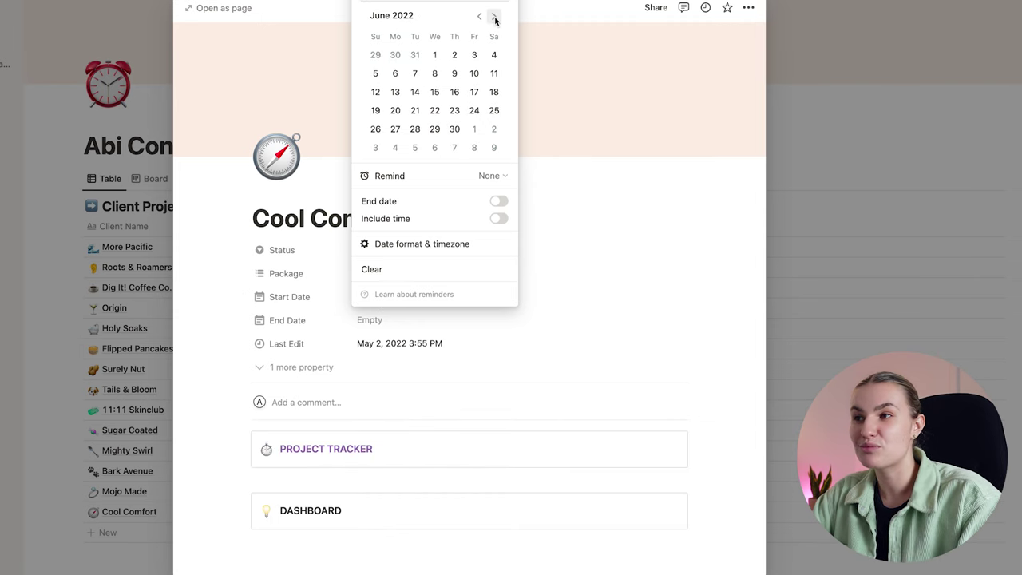
pyautogui.click(494, 16)
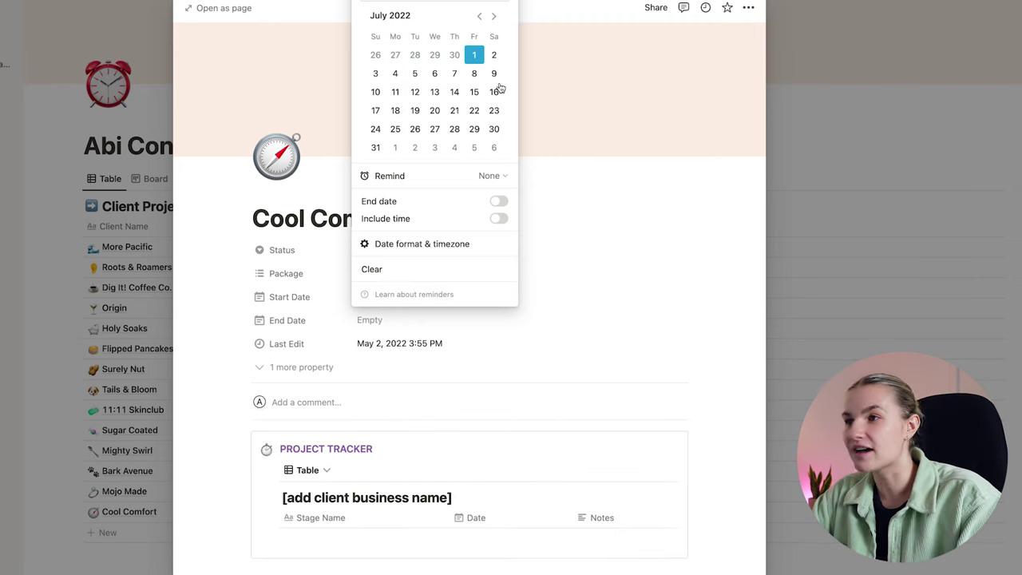
pyautogui.click(584, 182)
pyautogui.click(391, 320)
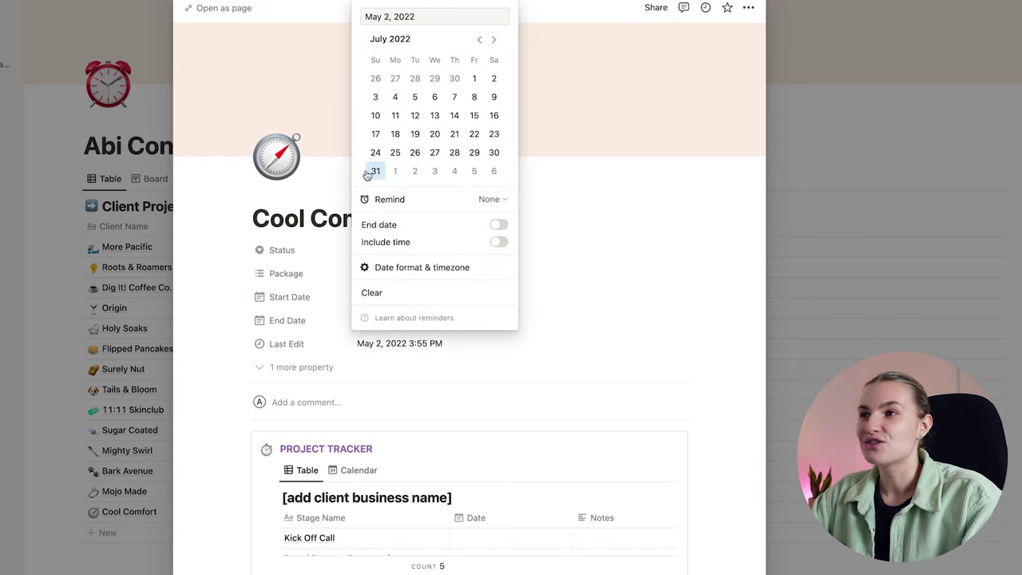
pyautogui.click(628, 317)
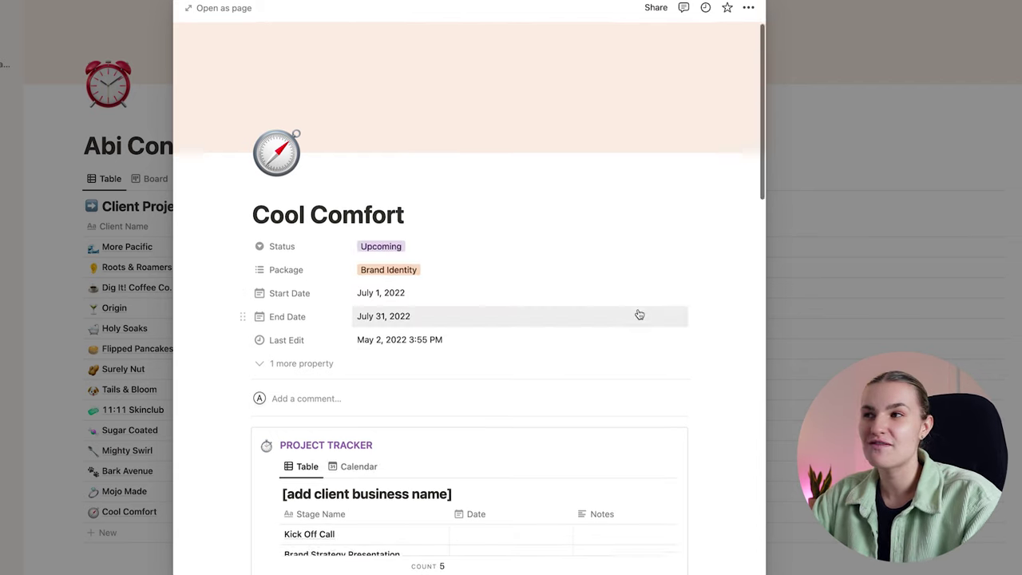
# Look through the new client portal's sections and check the project tracker's In Progress view
pyautogui.scroll(-10, 637, 313)
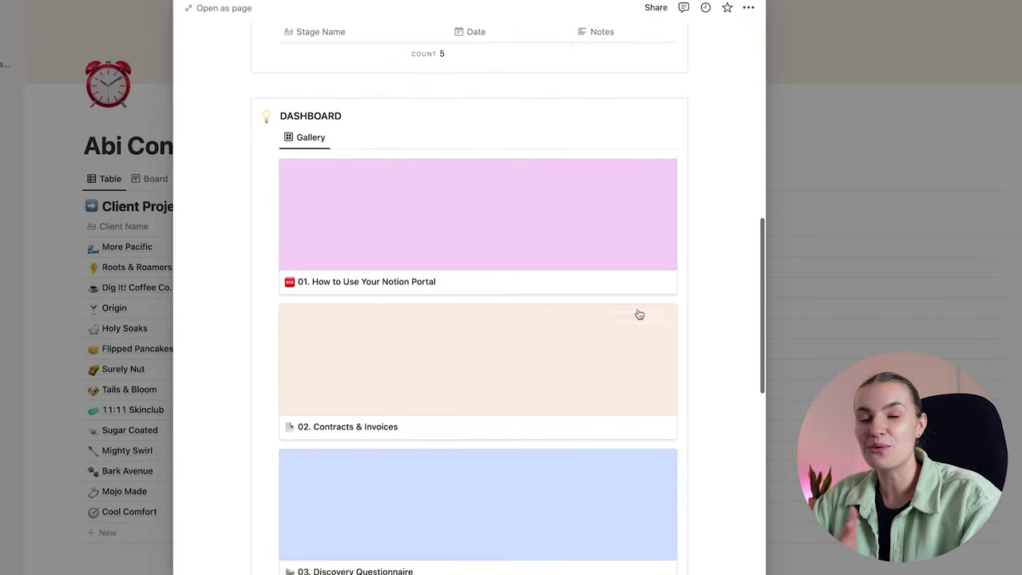
pyautogui.scroll(10, 638, 313)
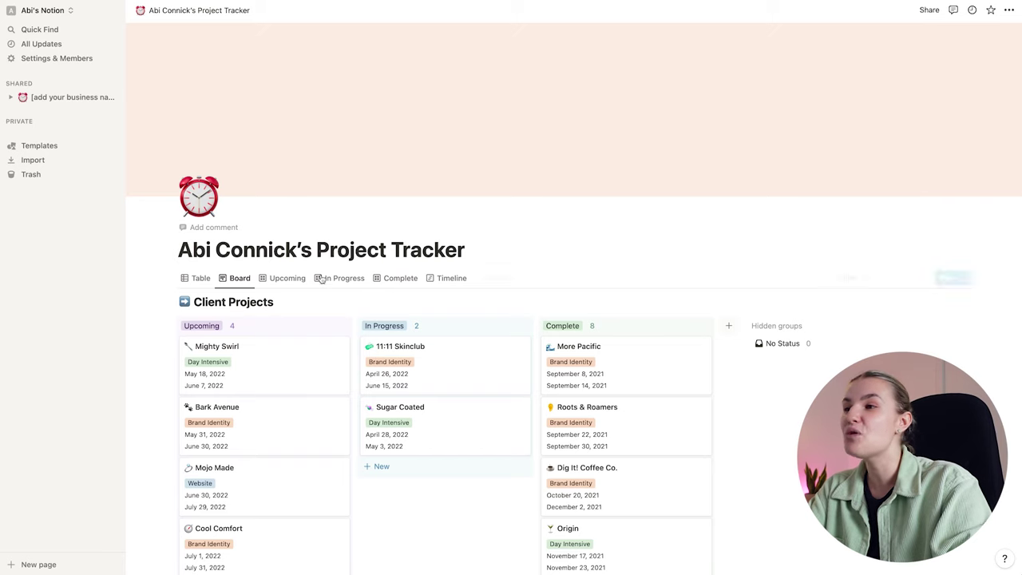
pyautogui.click(344, 278)
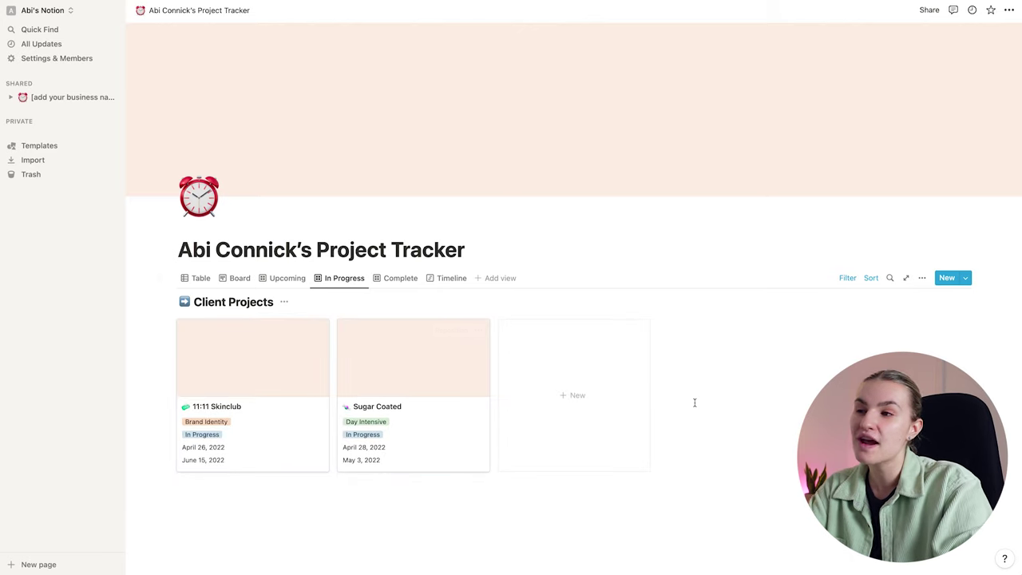
pyautogui.scroll(-2, 694, 401)
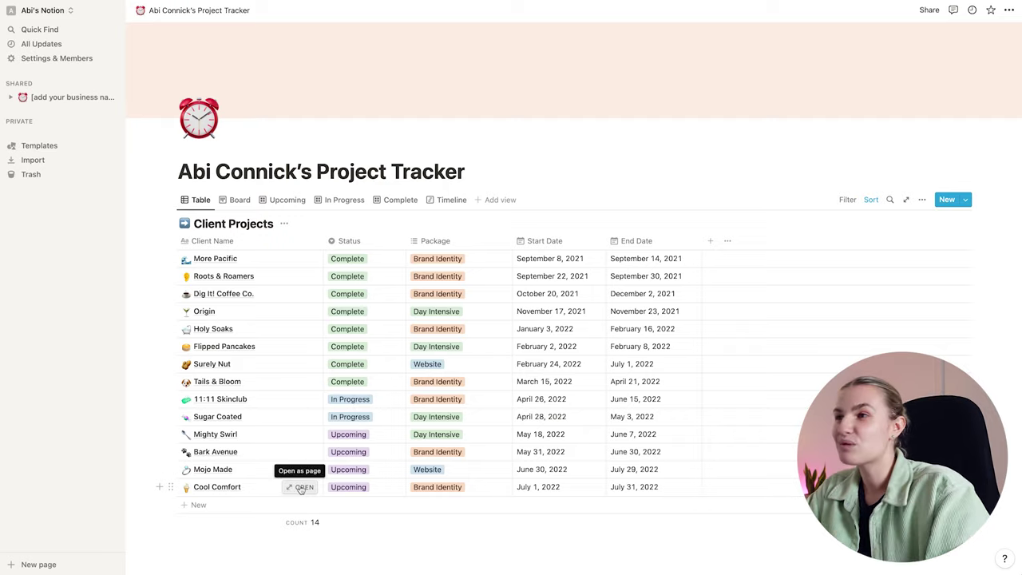
# Open the Cool Comfort project as a full page and bring up its sharing options
pyautogui.click(302, 487)
pyautogui.scroll(-10, 497, 338)
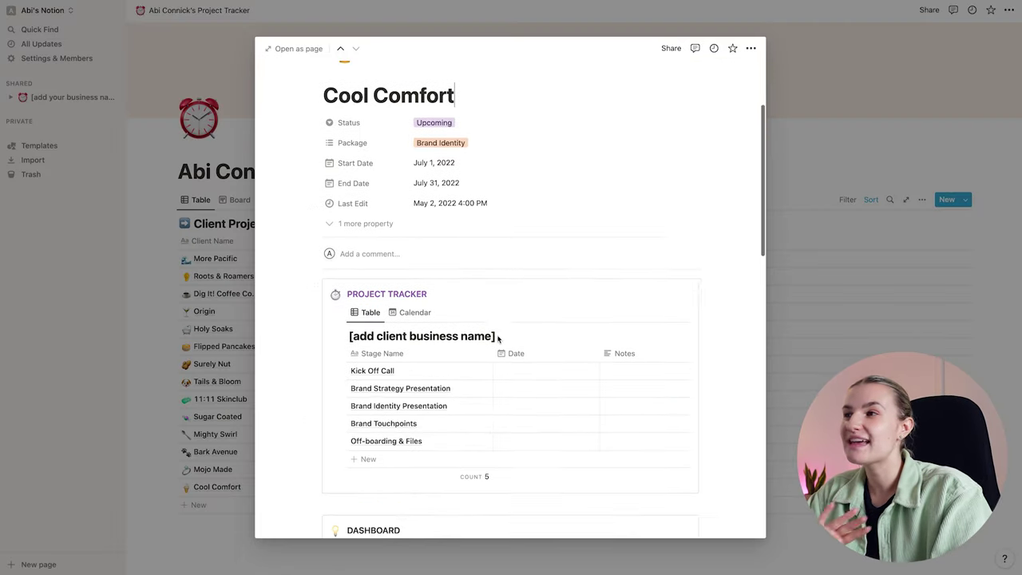
pyautogui.scroll(2, 498, 339)
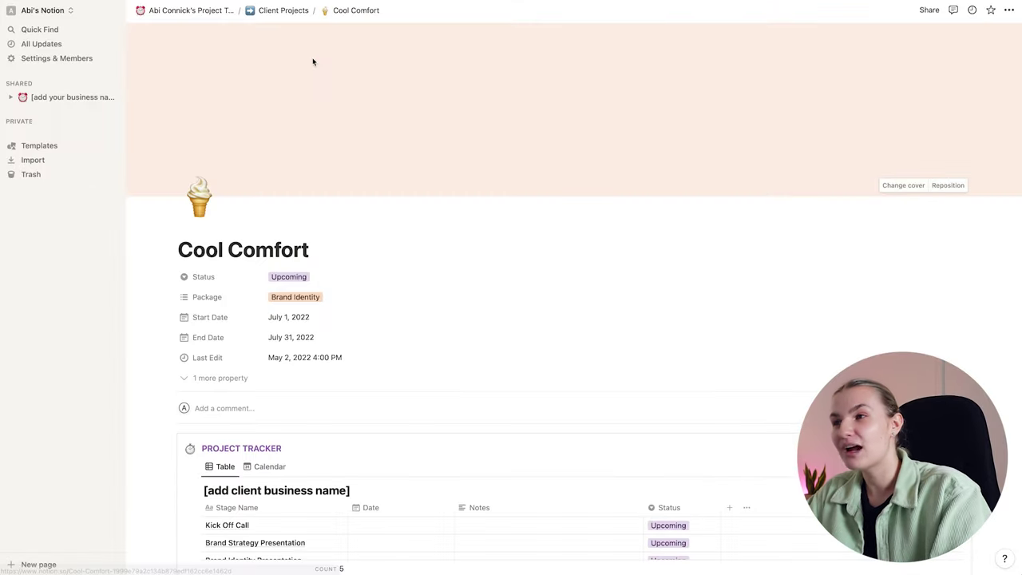
pyautogui.click(928, 10)
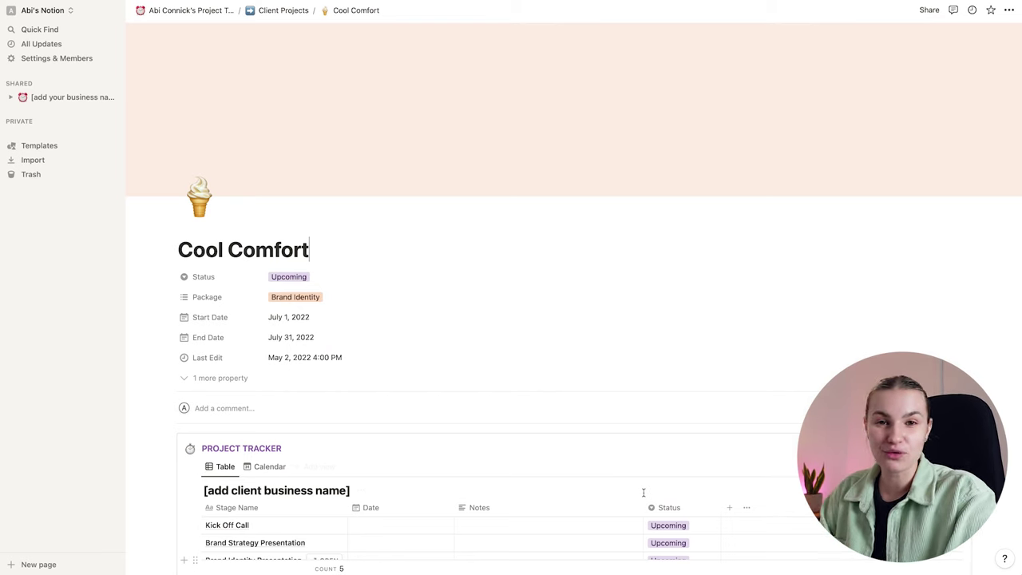
# Rename the stage database in the portal's Project Tracker section to "Cool Comfort"
pyautogui.scroll(-5, 562, 394)
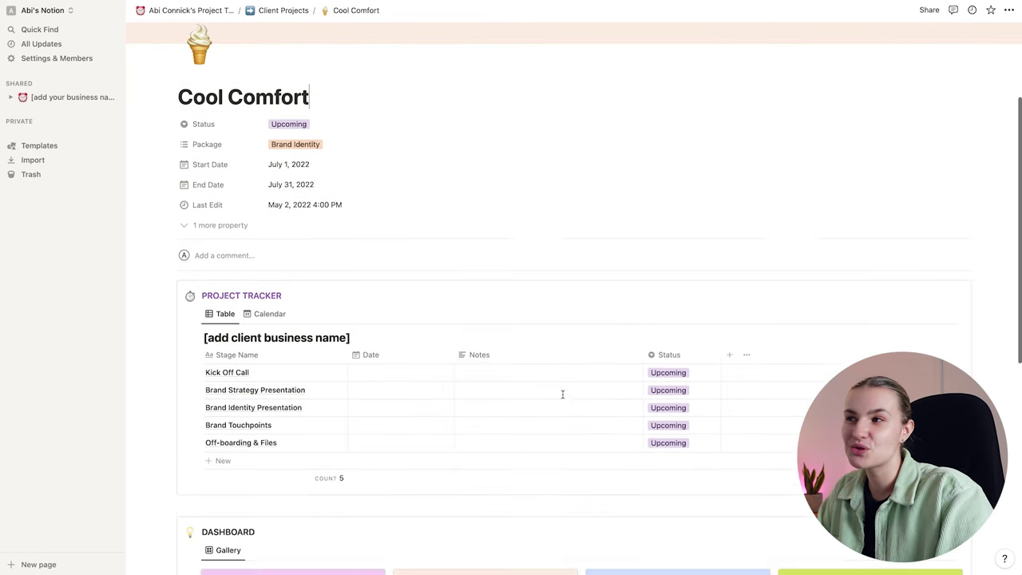
pyautogui.click(360, 281)
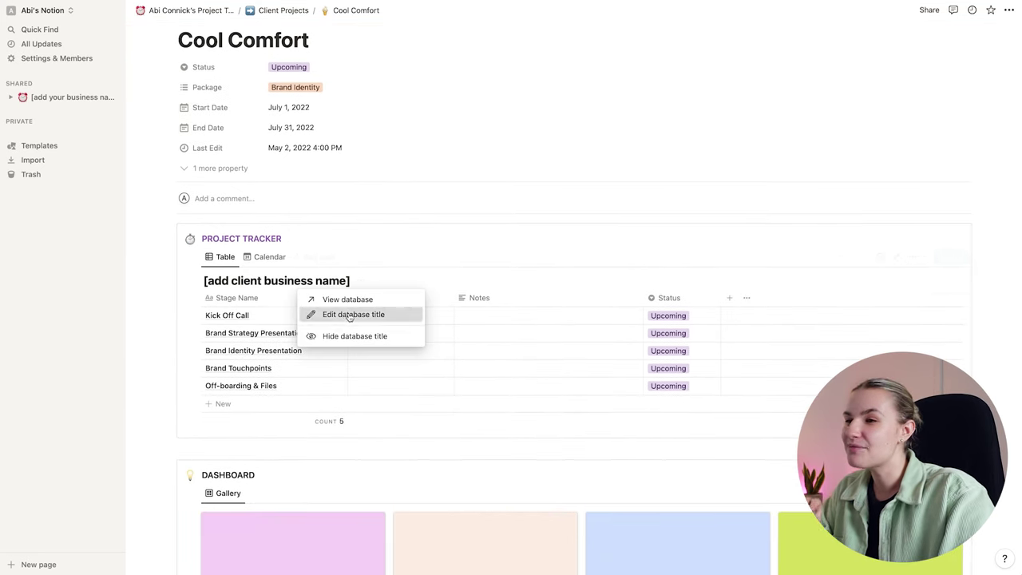
pyautogui.click(349, 315)
pyautogui.write('Cool Comfort')
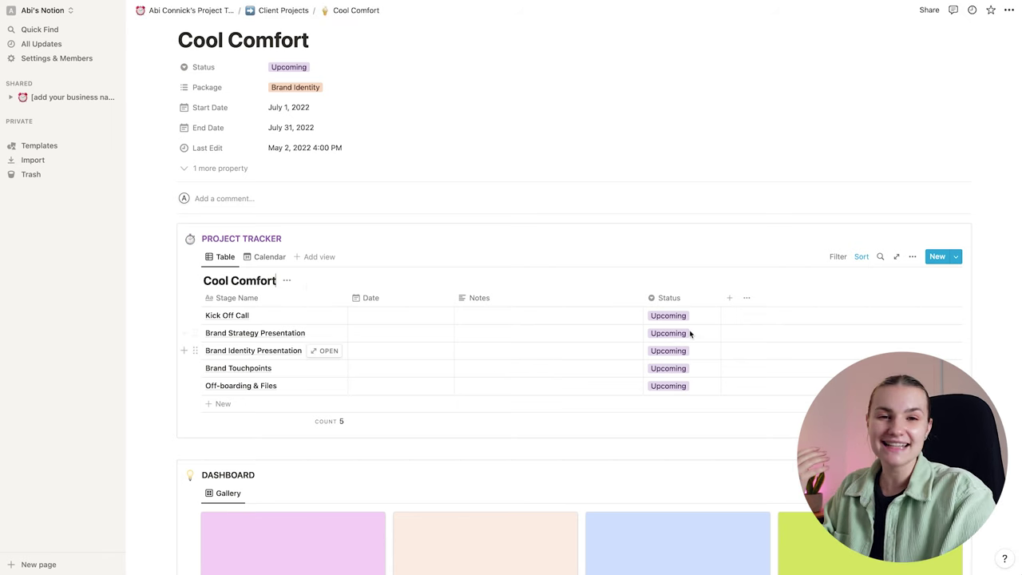
# Set the Kick Off Call stage's date to June 30, 2022 and its status to In Progress
pyautogui.click(393, 319)
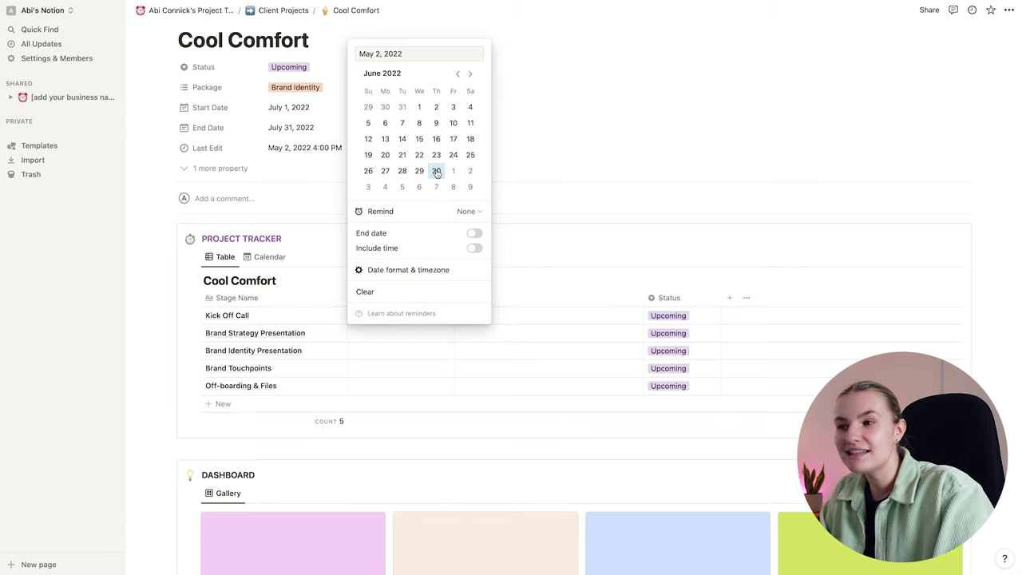
pyautogui.click(702, 329)
pyautogui.click(678, 315)
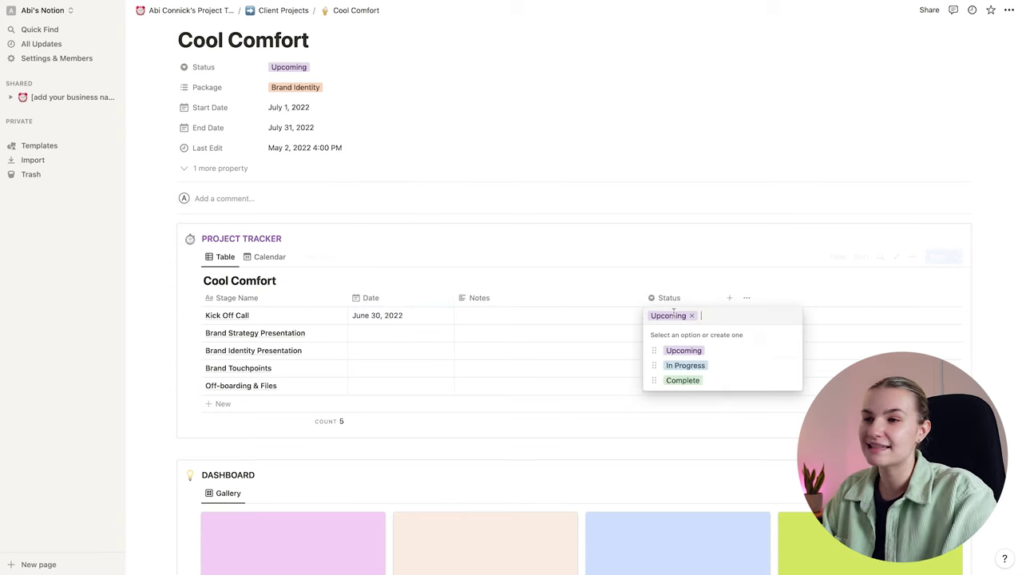
pyautogui.click(685, 363)
# Date Brand Strategy Presentation July 4, Brand Identity Presentation July 18 and Brand Touchpoints August 1, 2022; note Off-boarding & Files as "To be confirmed"
pyautogui.click(405, 334)
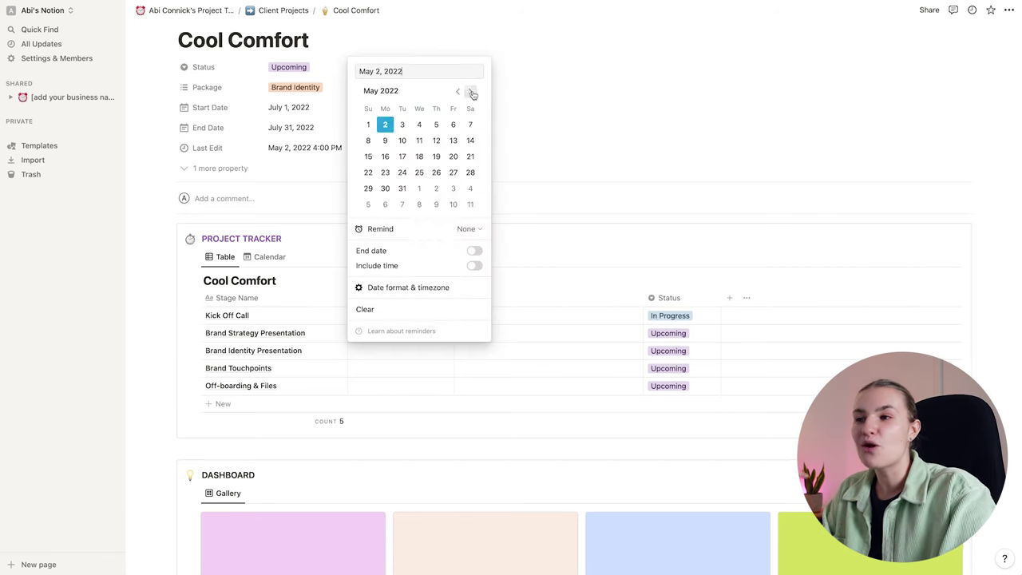
pyautogui.click(374, 350)
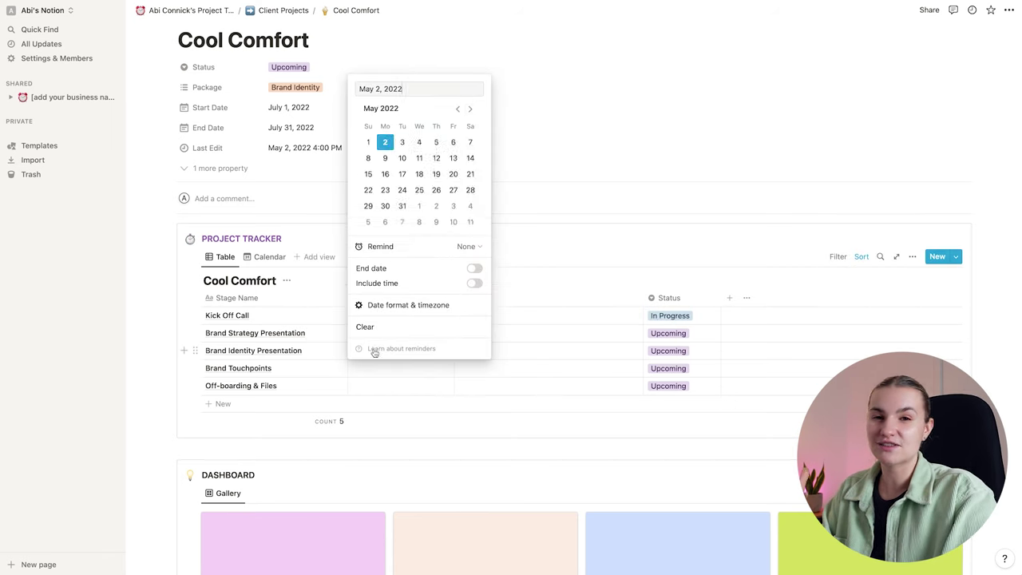
pyautogui.click(399, 368)
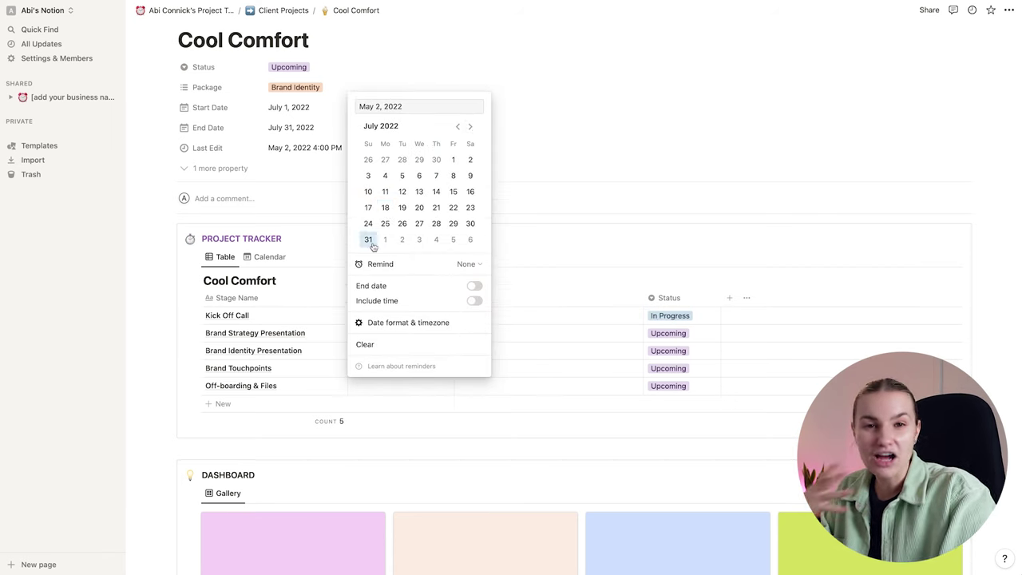
pyautogui.click(385, 240)
pyautogui.click(500, 386)
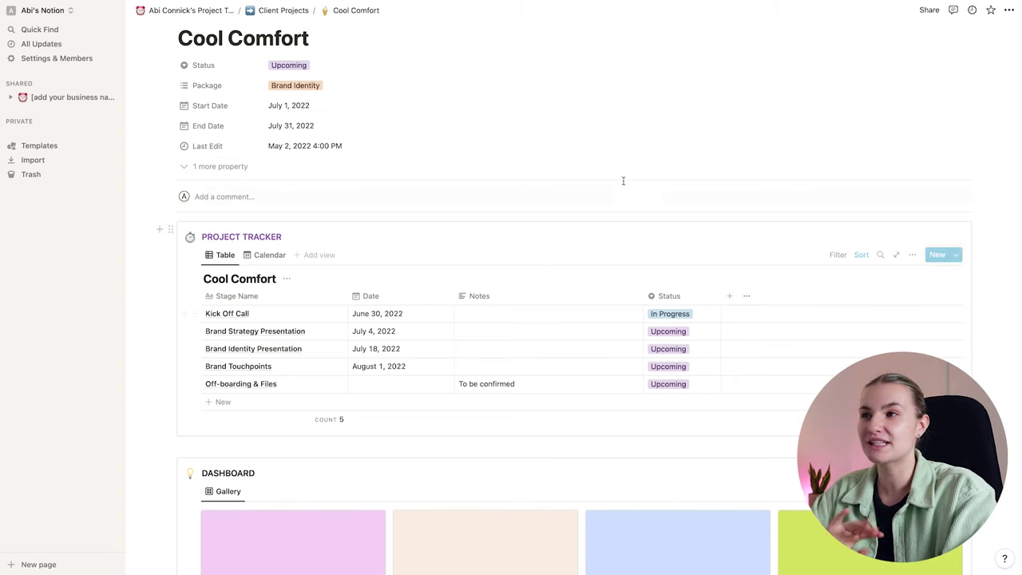
# Open the 02. Contracts & Invoices card from the portal's dashboard as a full page
pyautogui.scroll(-5, 574, 293)
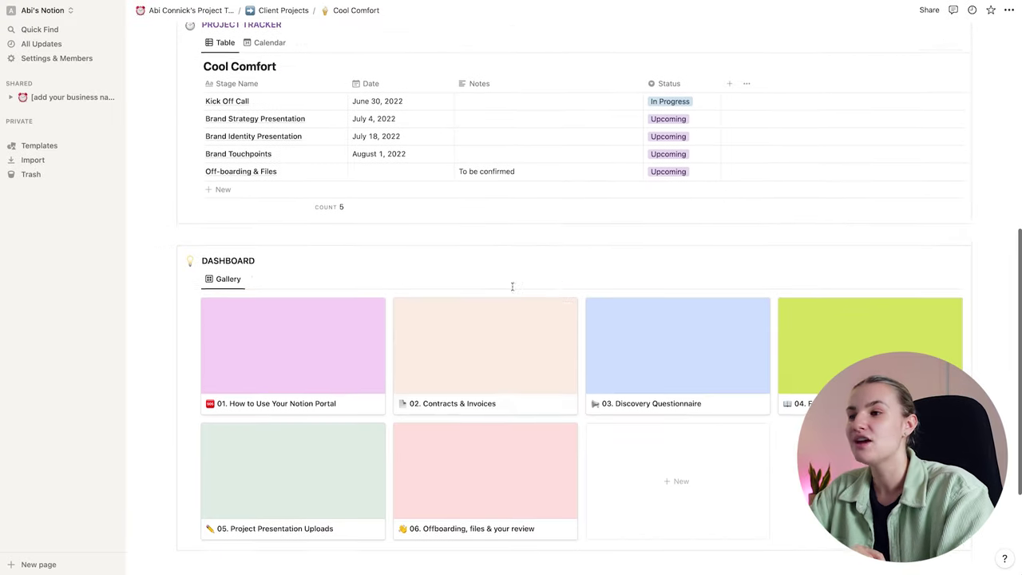
pyautogui.click(498, 363)
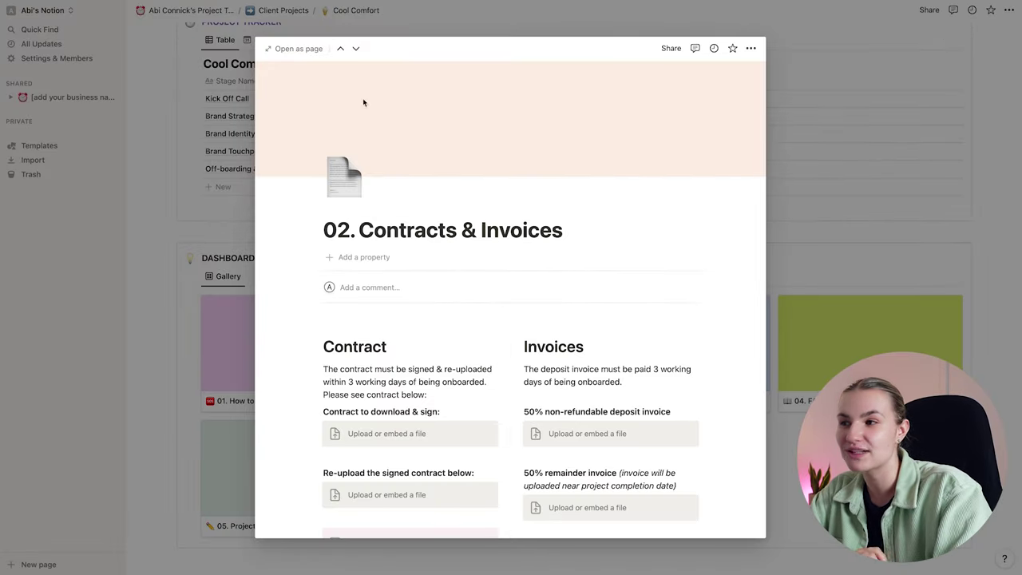
pyautogui.click(295, 49)
pyautogui.scroll(-2, 500, 264)
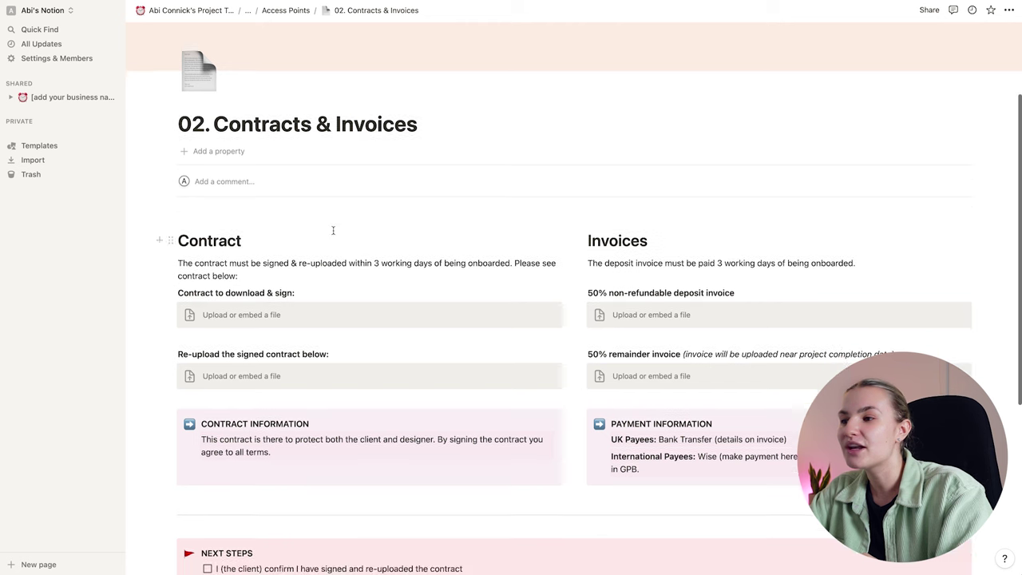
# Upload Contract.pdf from Downloads as the contract to download and sign
pyautogui.click(240, 317)
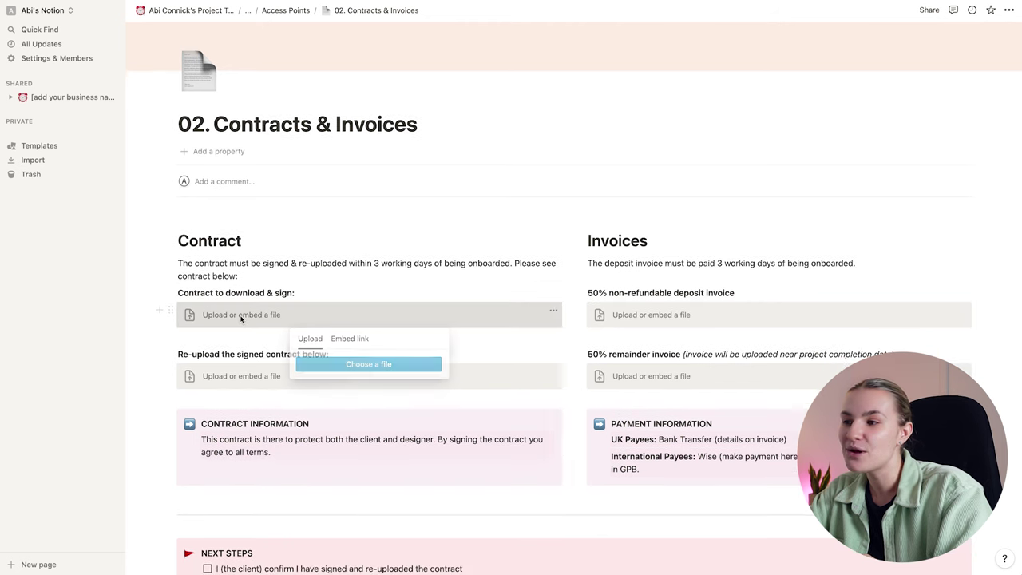
pyautogui.click(388, 364)
pyautogui.click(429, 209)
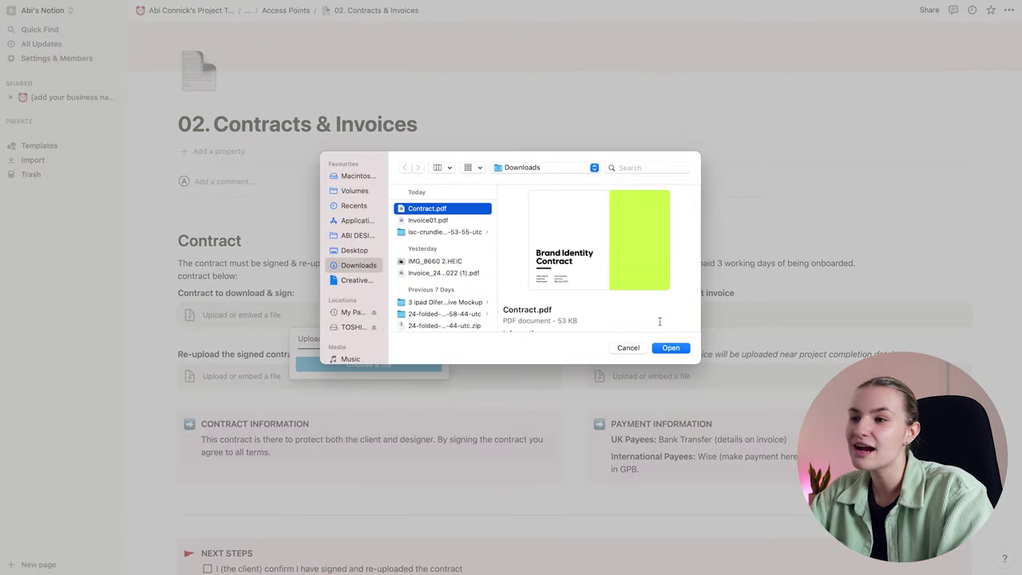
pyautogui.click(670, 348)
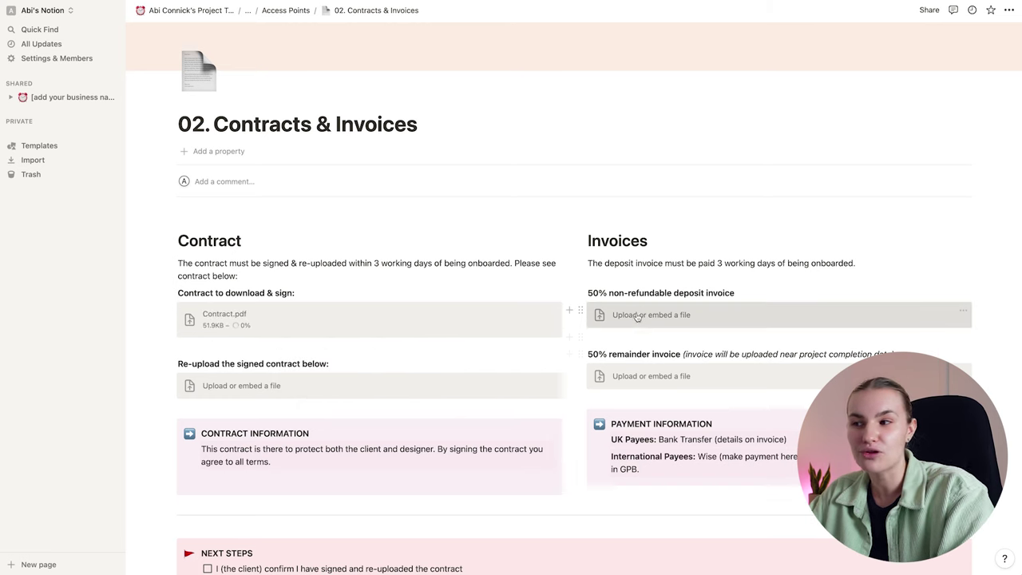
# Upload Invoice01.pdf from Downloads as the 50% non-refundable deposit invoice
pyautogui.click(651, 317)
pyautogui.click(764, 365)
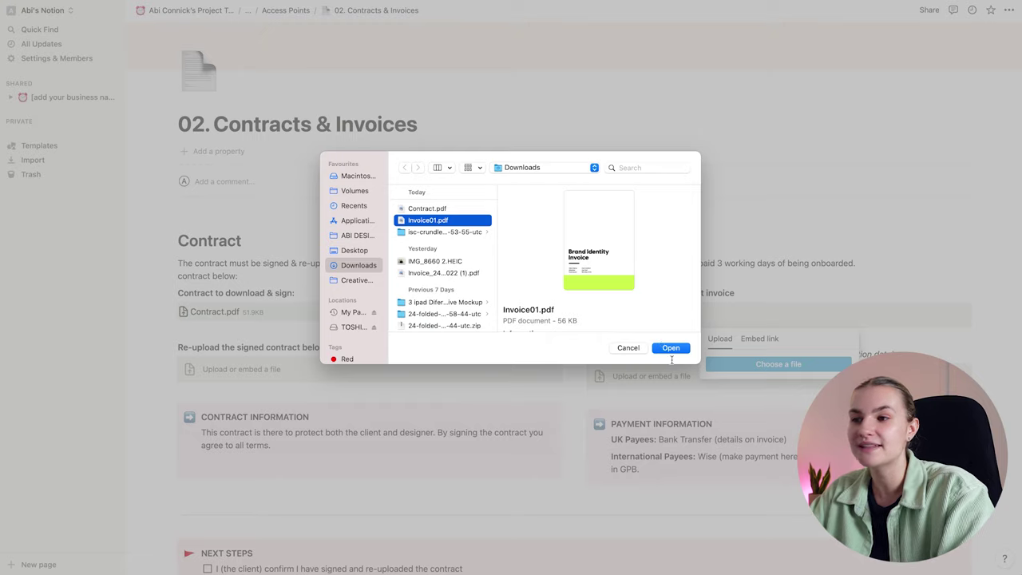
pyautogui.click(670, 348)
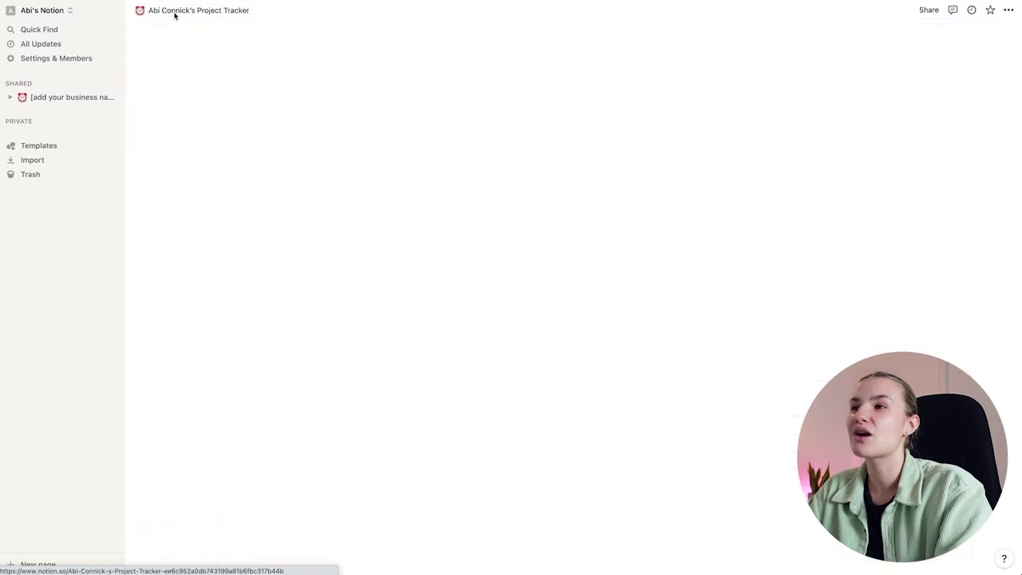
pyautogui.scroll(-2, 294, 176)
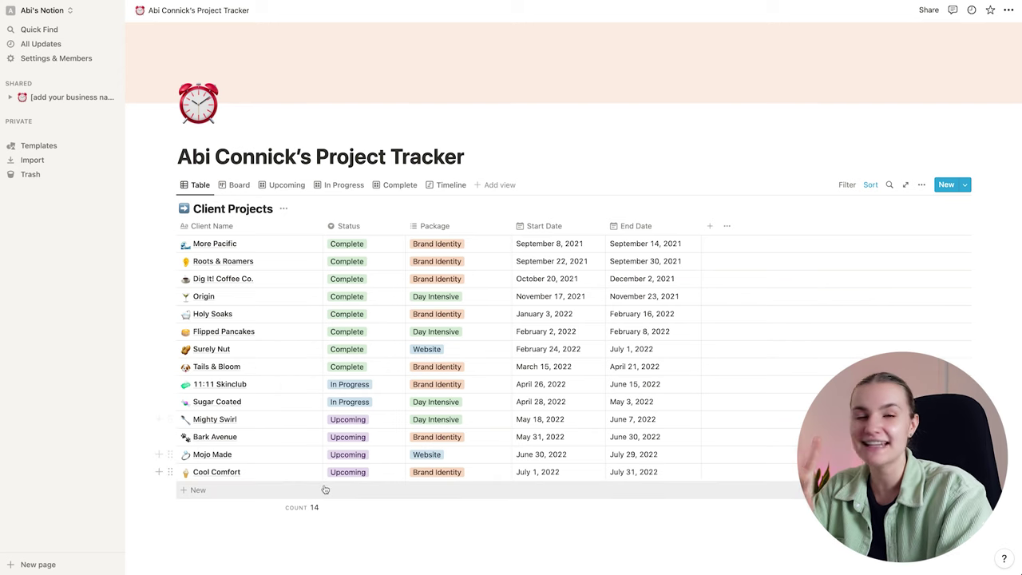
# Open the Cool Comfort project from the tracker, and its 05. Project Presentation Uploads card, as full pages
pyautogui.click(300, 472)
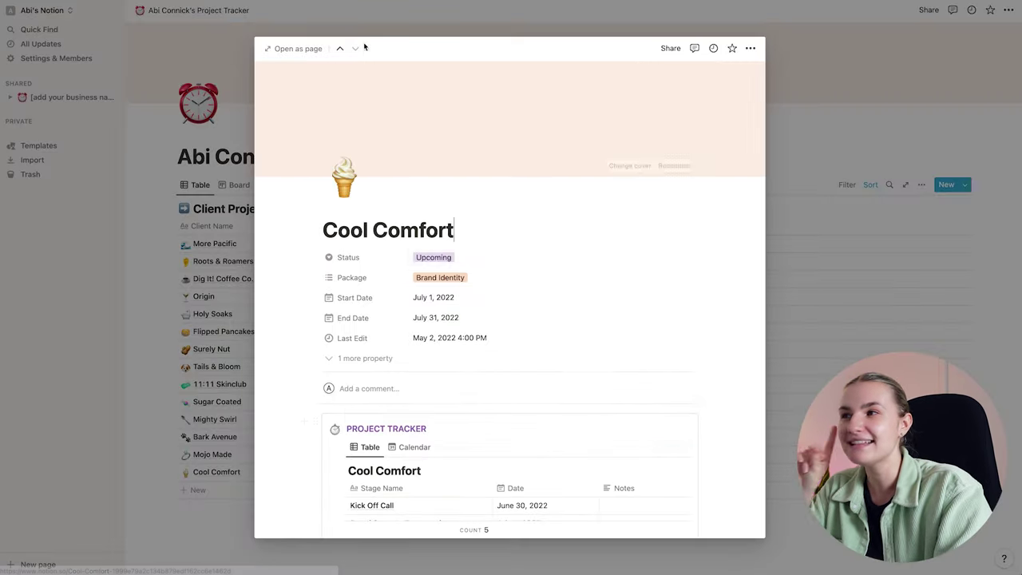
pyautogui.click(311, 50)
pyautogui.scroll(-6, 387, 212)
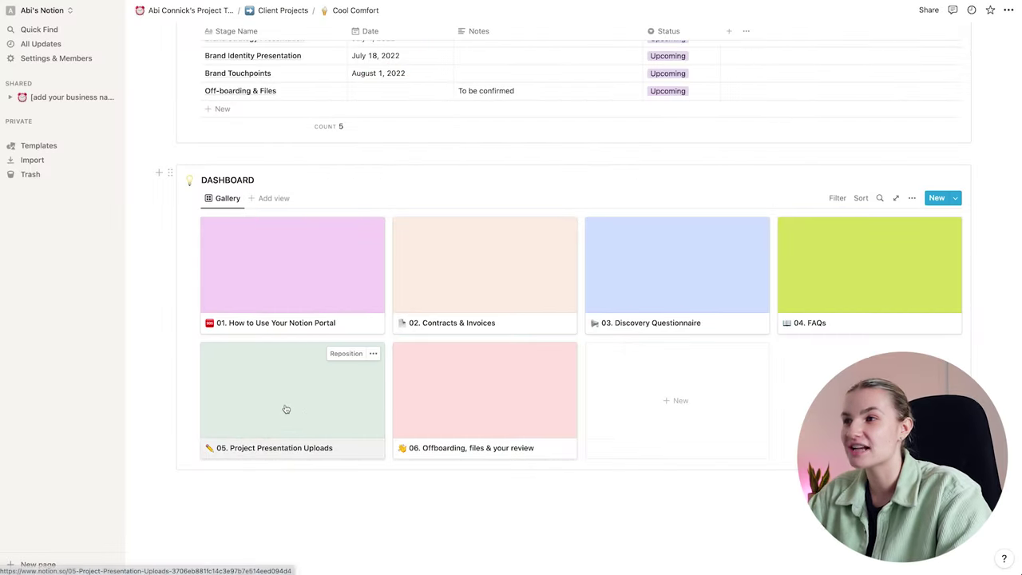
pyautogui.click(285, 408)
pyautogui.click(298, 49)
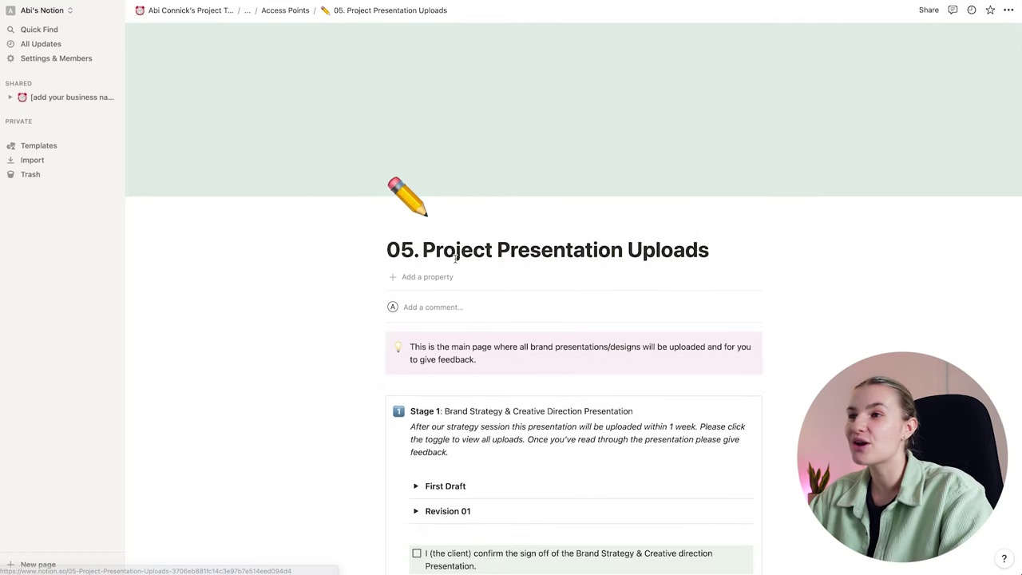
# Upload the brand strategy and creative direction PDF from Downloads as the Stage 1 first draft and view its feedback page
pyautogui.scroll(-4, 506, 279)
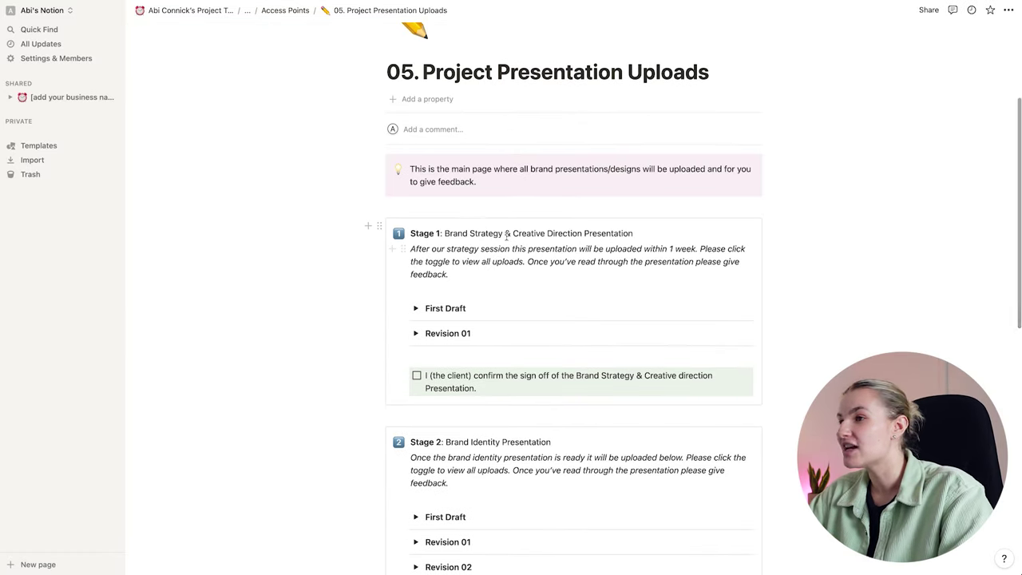
pyautogui.moveTo(506, 236); pyautogui.dragTo(491, 260)
pyautogui.click(415, 308)
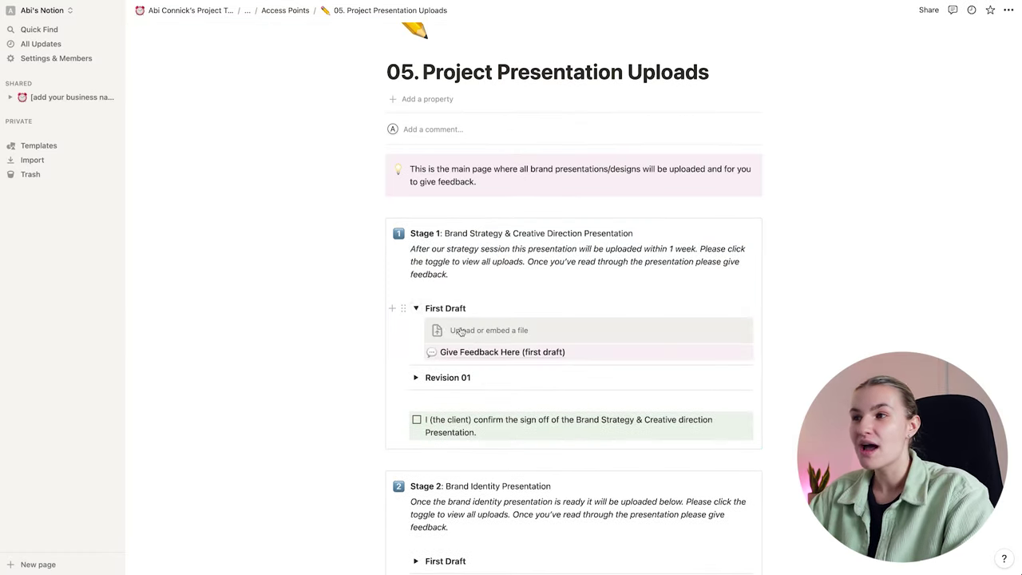
pyautogui.scroll(-1, 505, 296)
pyautogui.click(580, 345)
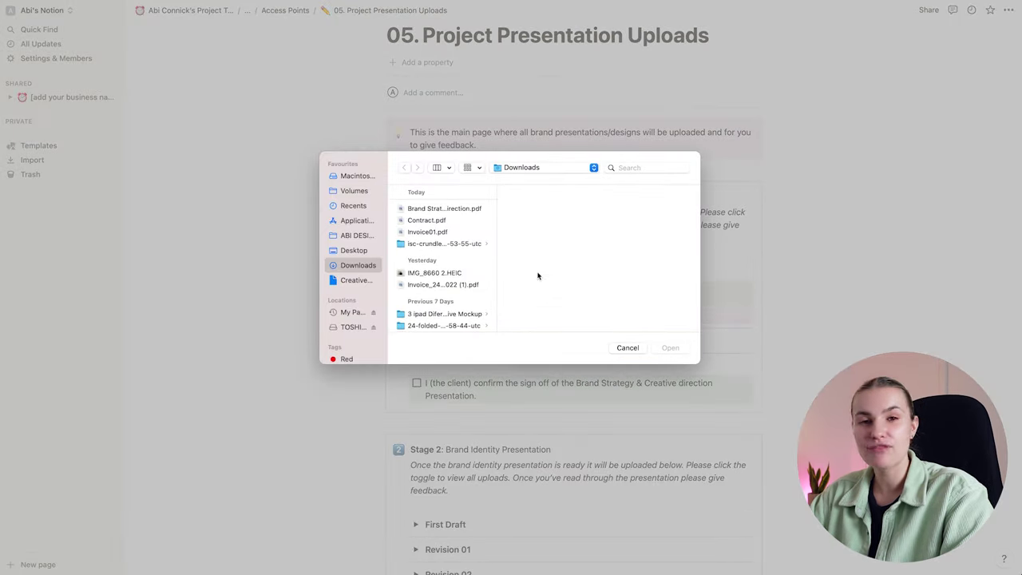
pyautogui.click(431, 208)
pyautogui.click(669, 347)
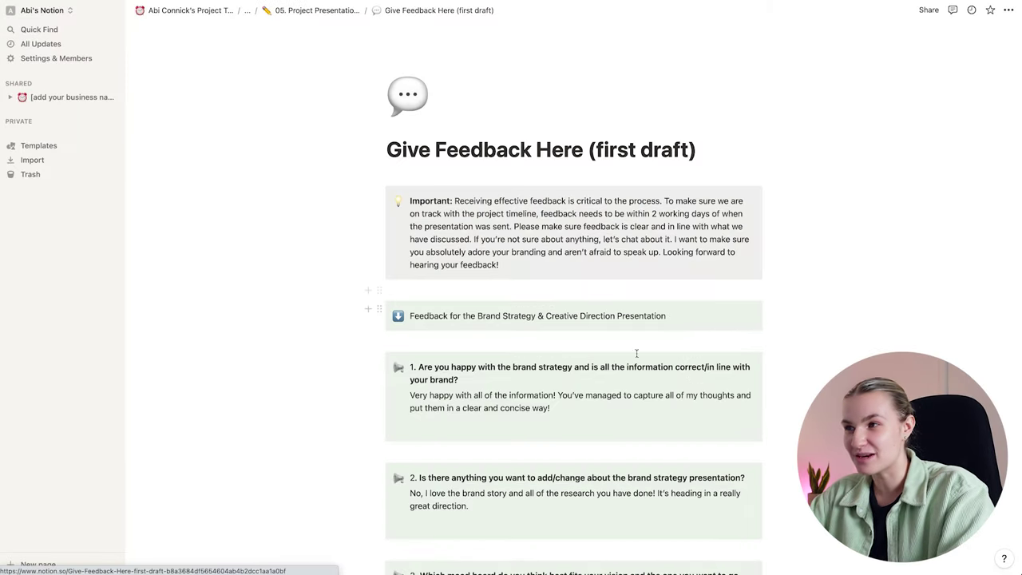
pyautogui.scroll(-5, 688, 372)
# In the Cool Comfort stage table, set Brand Strategy Presentation to Complete and Brand Identity Presentation to In Progress
pyautogui.click(335, 11)
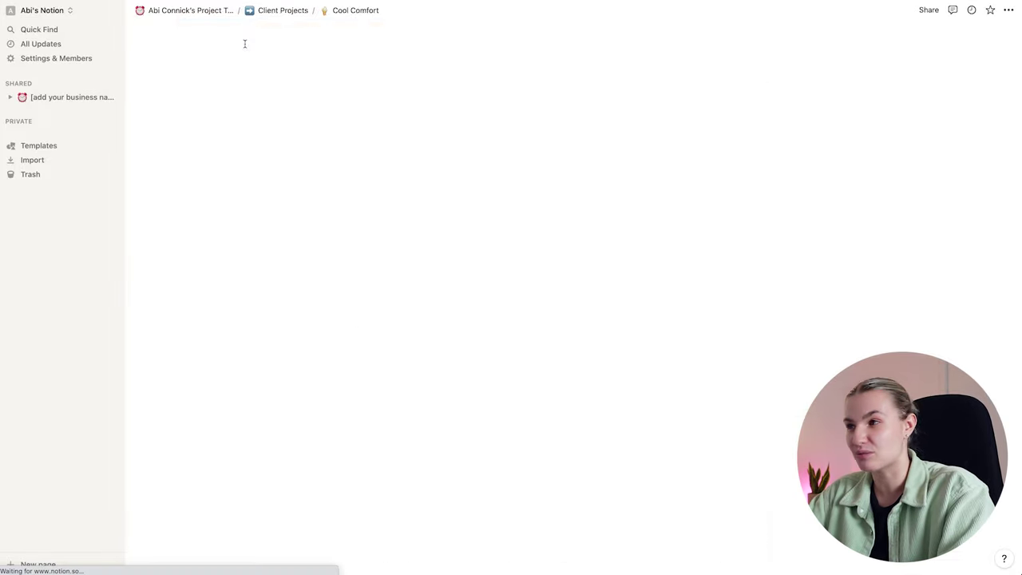
pyautogui.scroll(-3, 770, 346)
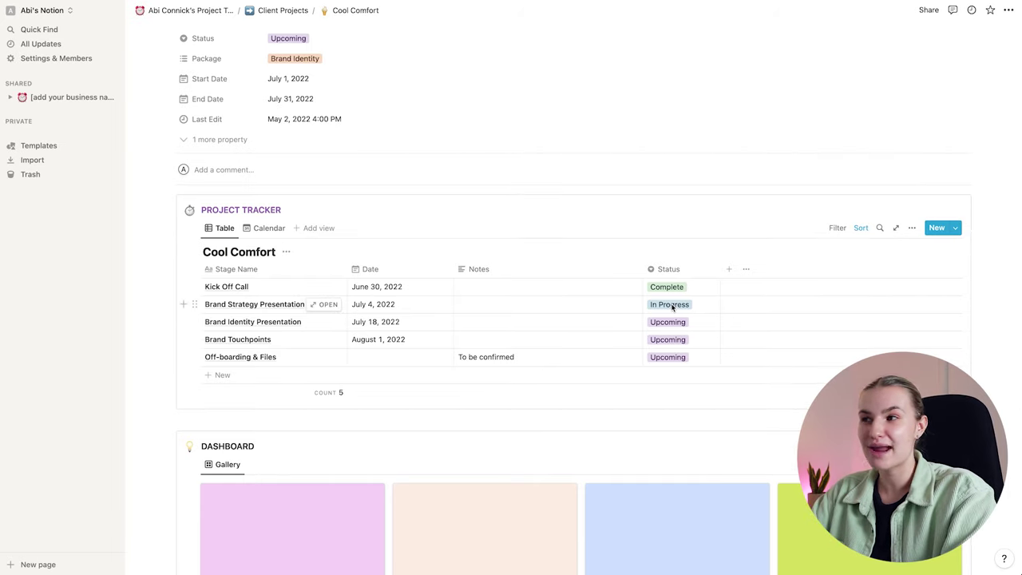
pyautogui.click(672, 307)
pyautogui.click(682, 370)
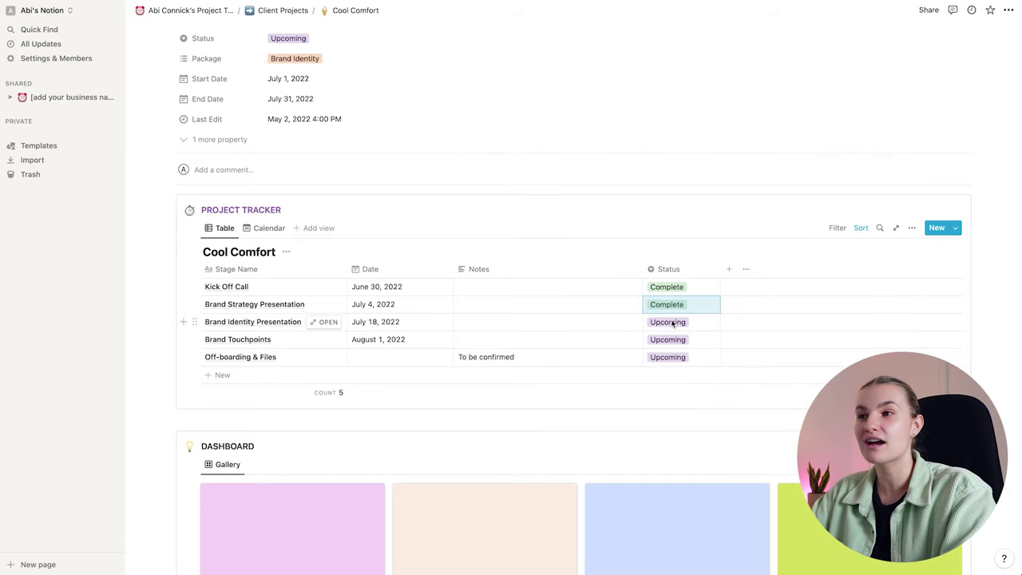
pyautogui.click(672, 323)
pyautogui.click(678, 372)
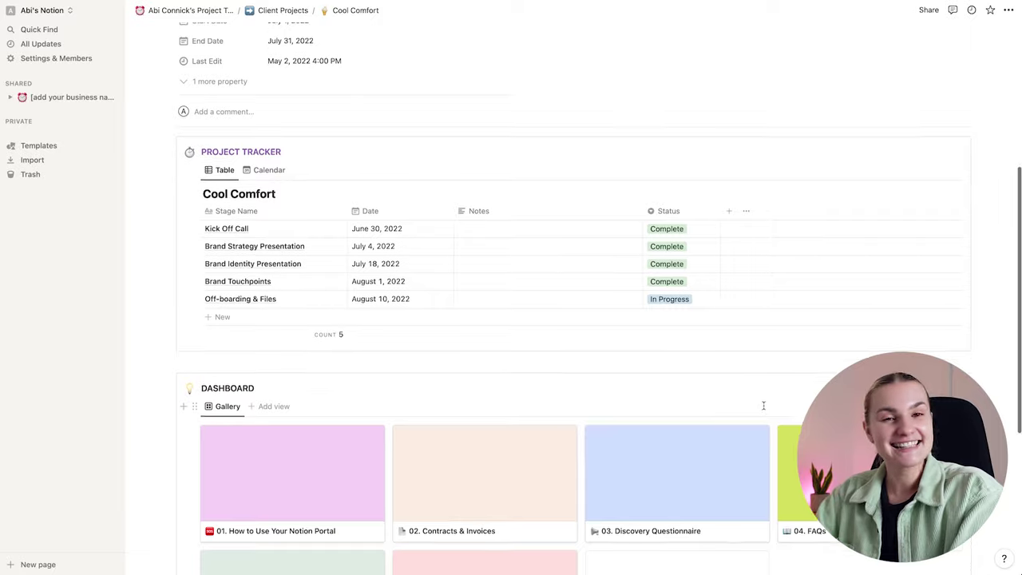
# Open the 06. Offboarding, files & your review card from the portal's dashboard as a full page
pyautogui.scroll(-5, 434, 394)
pyautogui.click(433, 394)
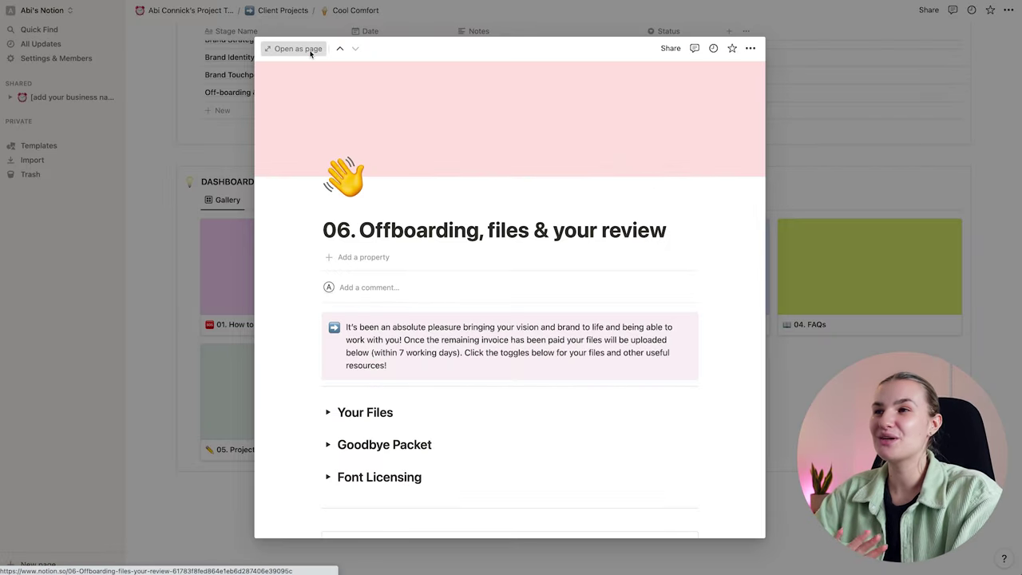
pyautogui.click(311, 53)
pyautogui.scroll(-2, 399, 335)
# Upload Cool Comfort Brand Files.zip from Downloads under Your Files and collapse that section
pyautogui.click(392, 316)
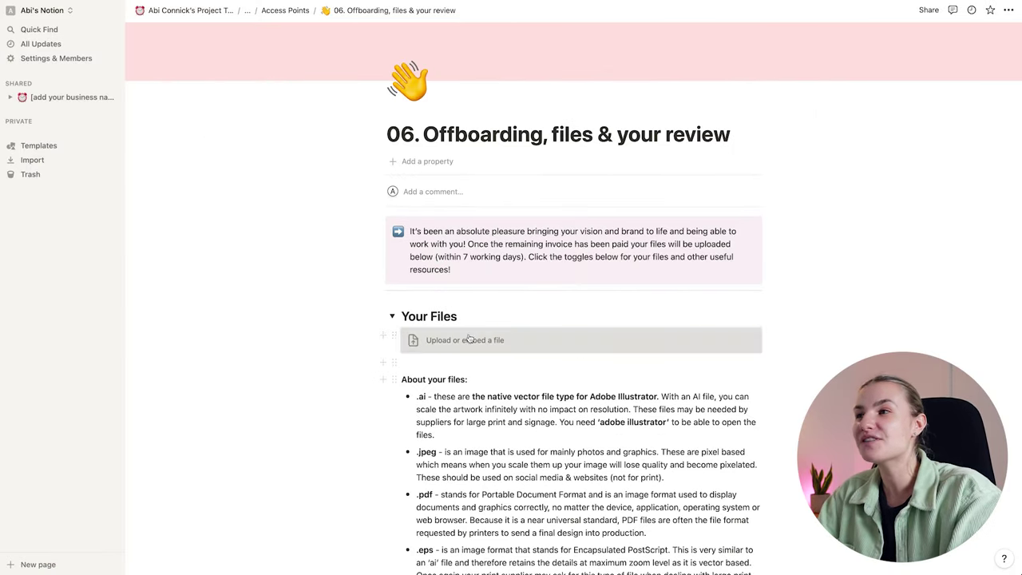
pyautogui.click(469, 339)
pyautogui.click(576, 387)
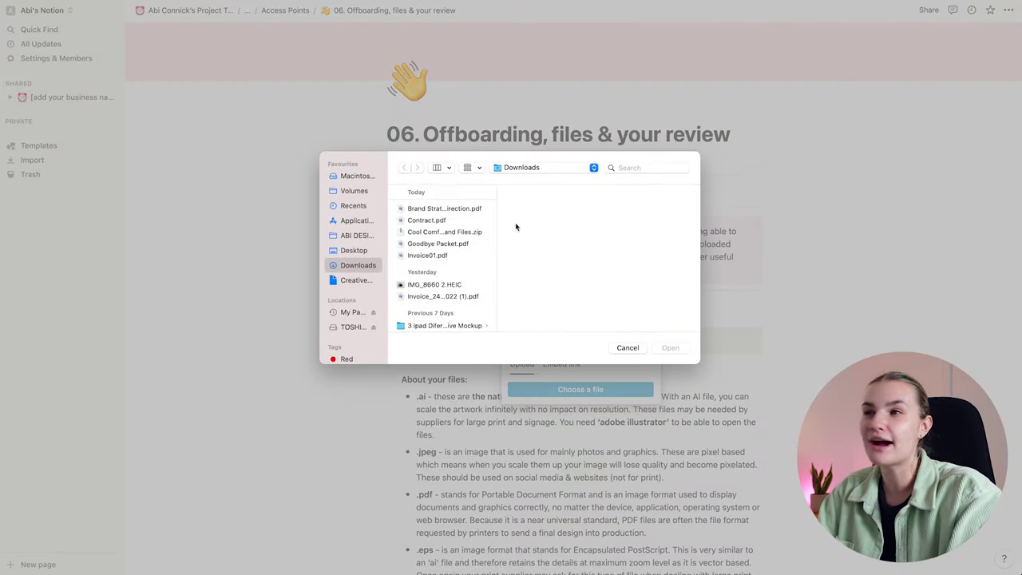
pyautogui.click(670, 347)
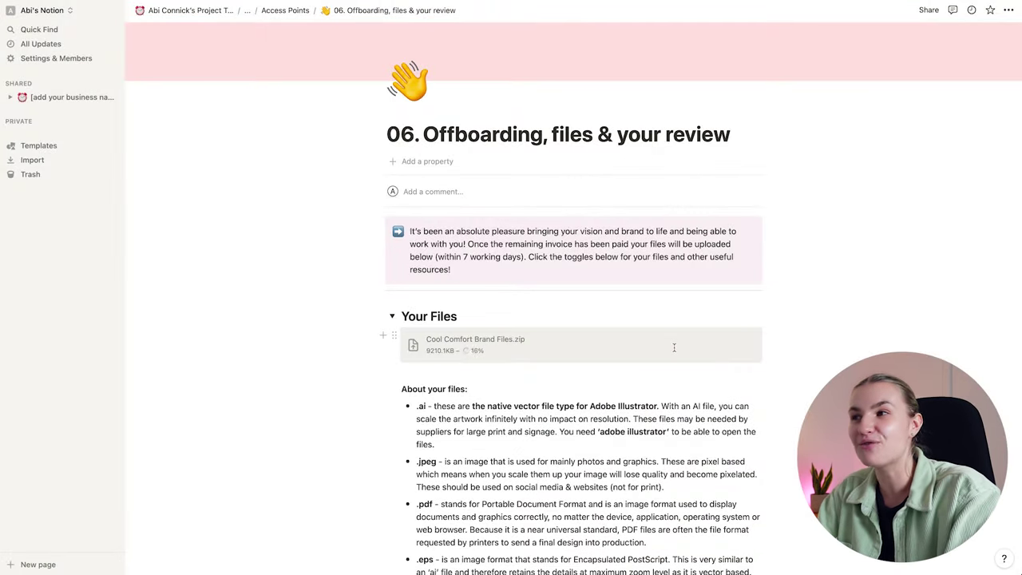
pyautogui.click(392, 316)
# Upload Goodbye Packet.pdf from Downloads under the Goodbye Packet section and collapse it
pyautogui.scroll(-1, 392, 303)
pyautogui.click(392, 295)
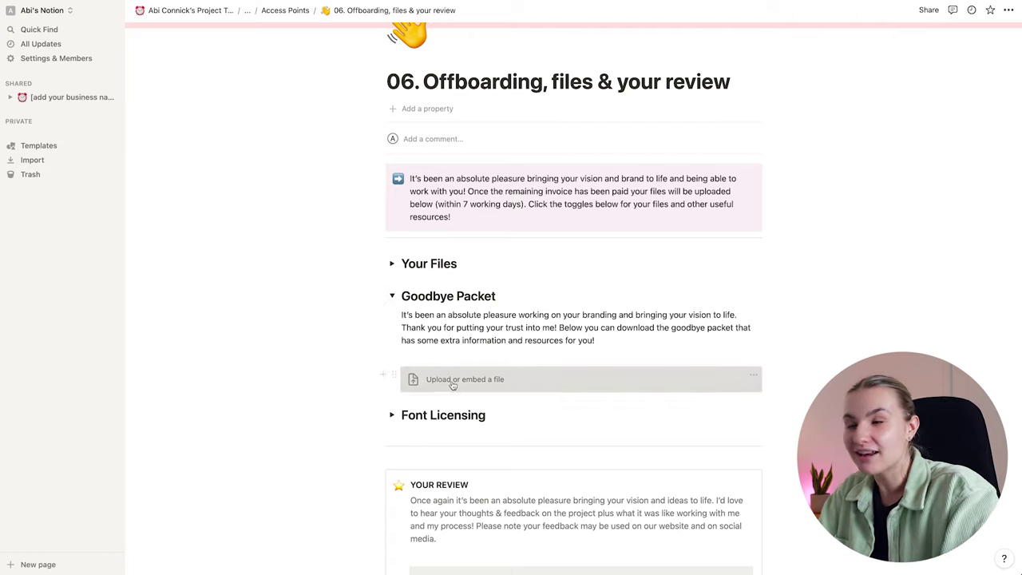
pyautogui.click(452, 380)
pyautogui.click(588, 429)
pyautogui.click(449, 239)
pyautogui.click(671, 346)
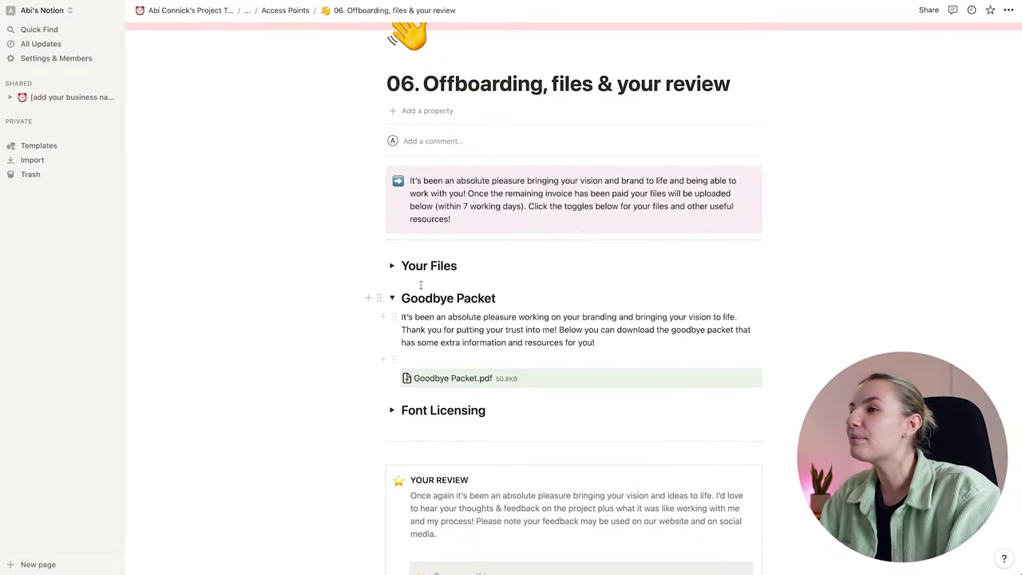
pyautogui.click(392, 298)
# View the font purchase links under Font Licensing and collapse the section again
pyautogui.click(392, 328)
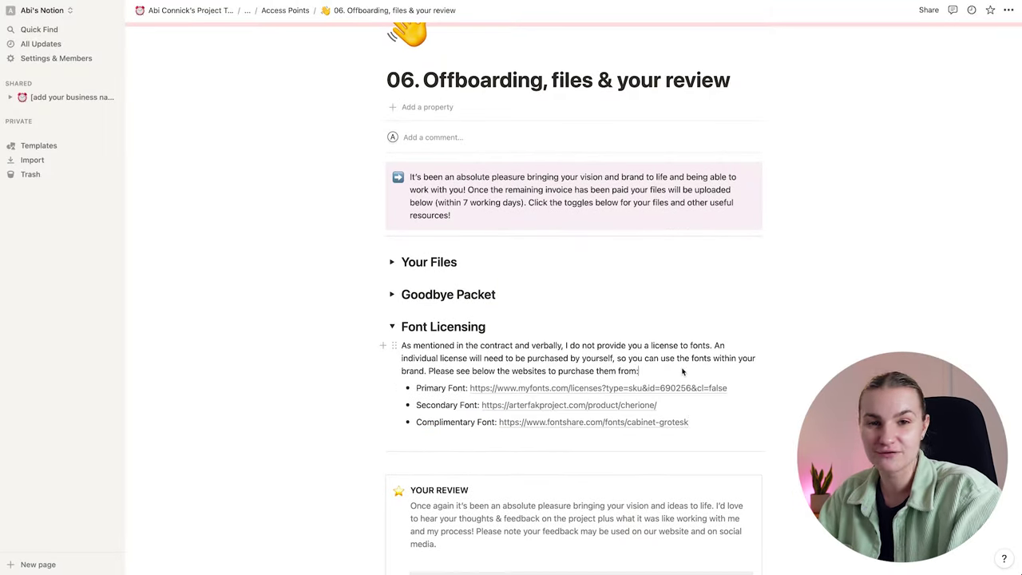
pyautogui.press('Return')
pyautogui.click(392, 328)
pyautogui.scroll(-2, 479, 319)
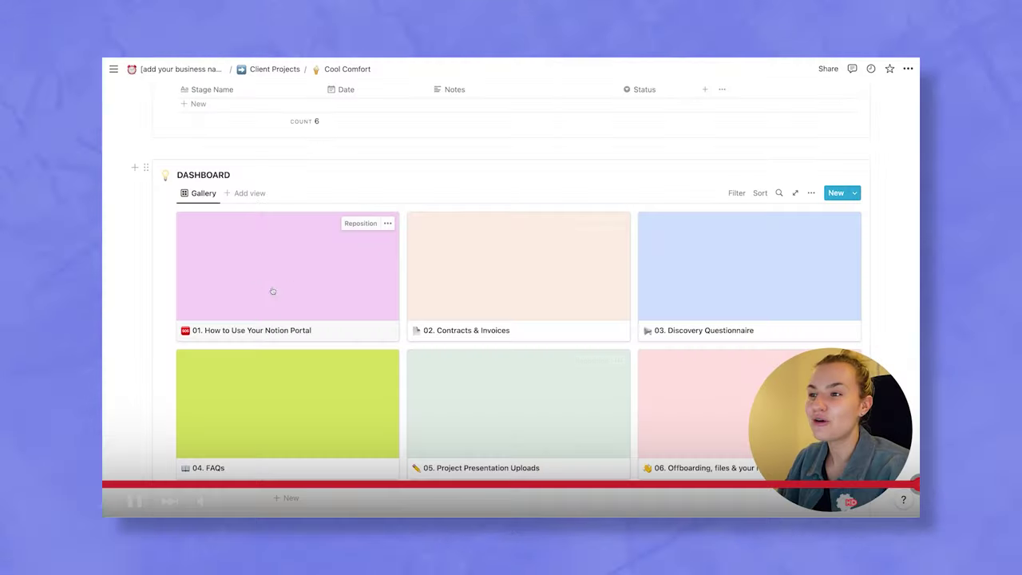
# Open the 01. How to Use Your Notion Portal card as a full page and view its walkthrough PDF and next steps
pyautogui.click(271, 290)
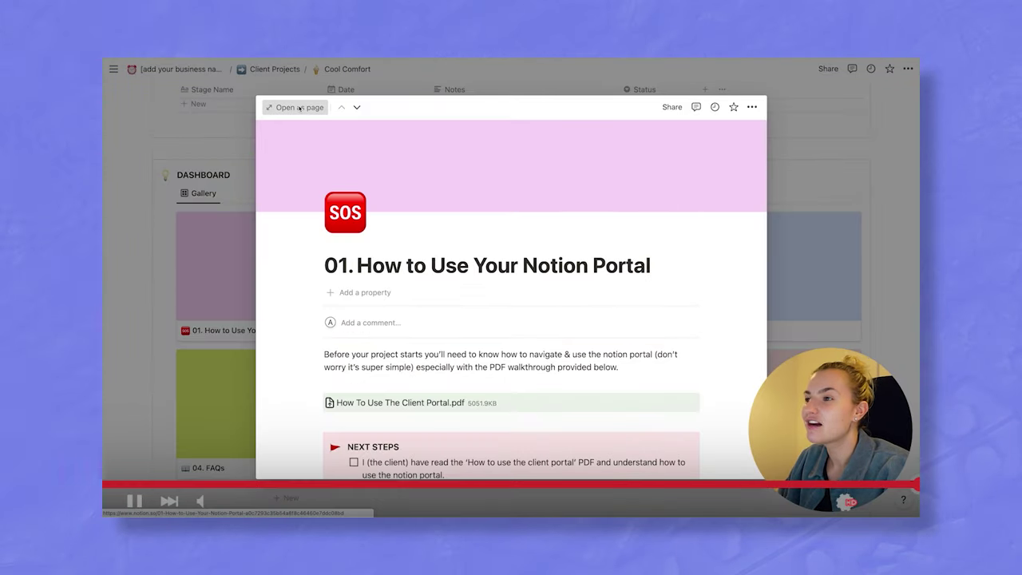
pyautogui.click(300, 107)
pyautogui.scroll(-2, 706, 320)
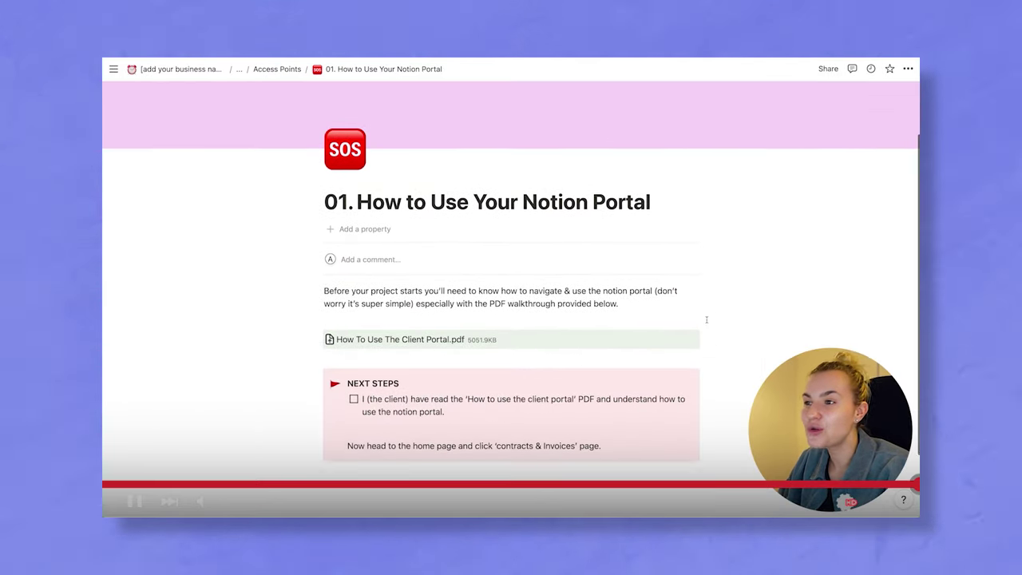